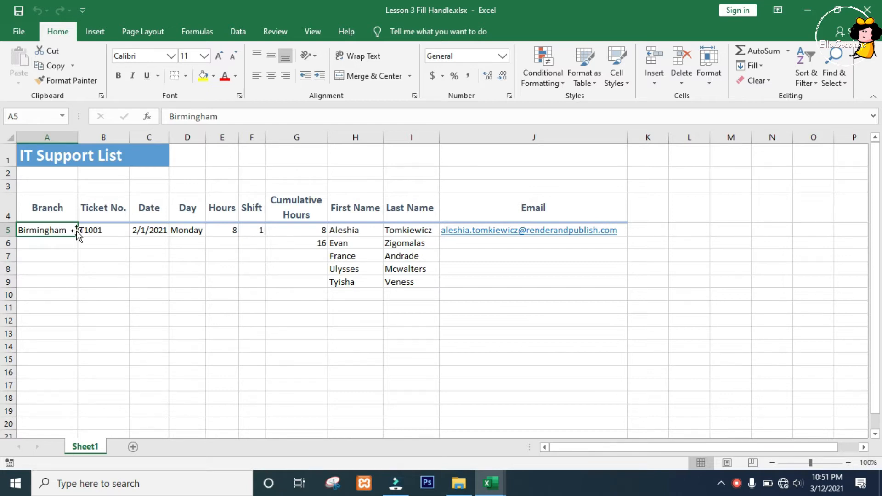
Fill the Birmingham branch name down from A5 through A9
drag(76, 236, 70, 290)
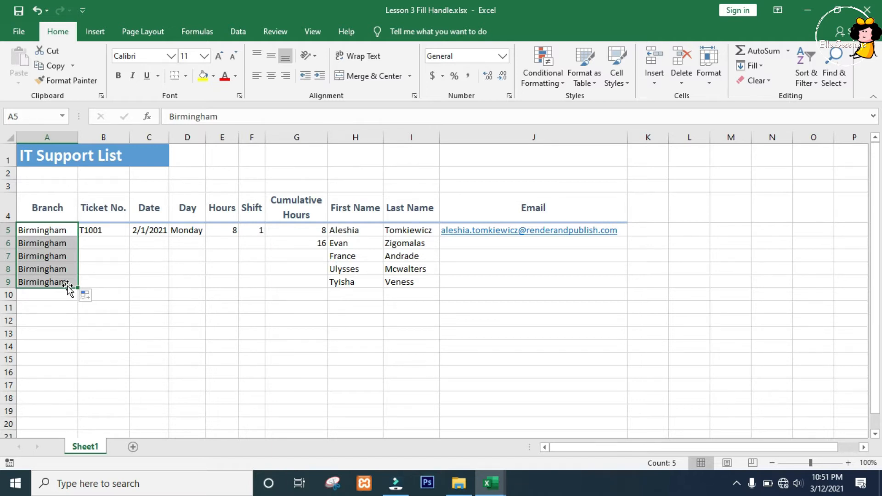
Fill the first ticket number, date and day down to row 9, one column at a time
click(112, 228)
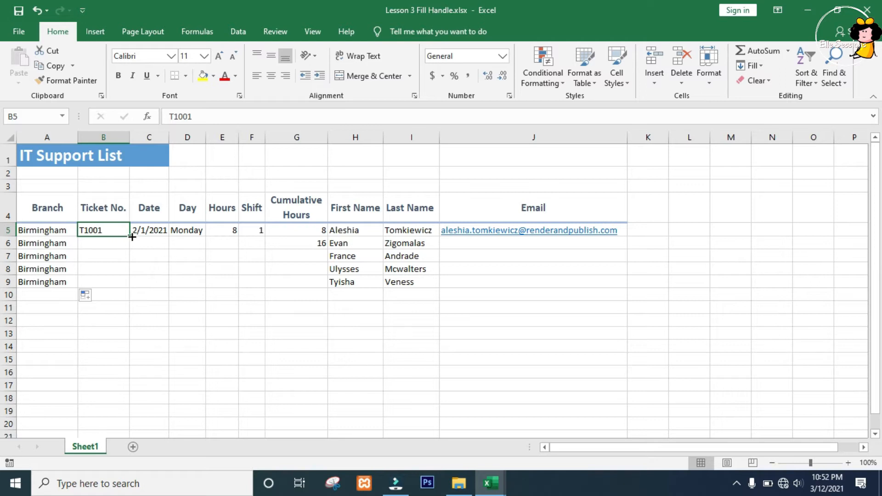
drag(129, 236, 119, 284)
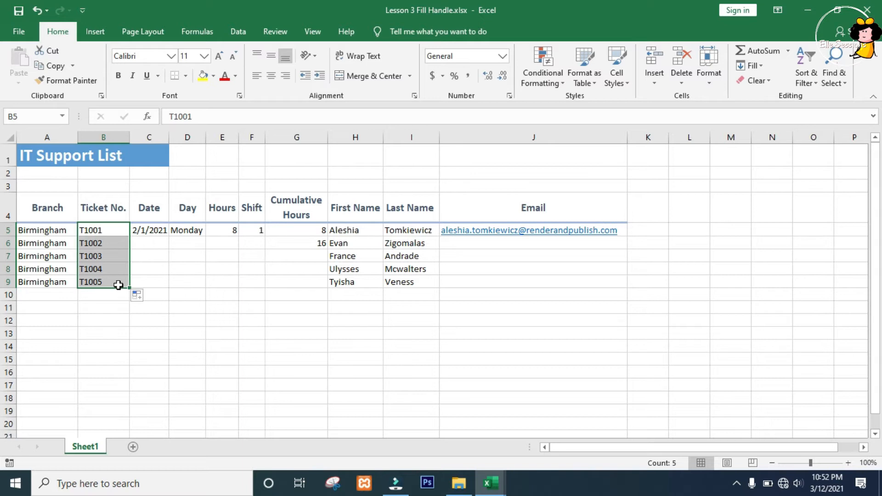
click(153, 233)
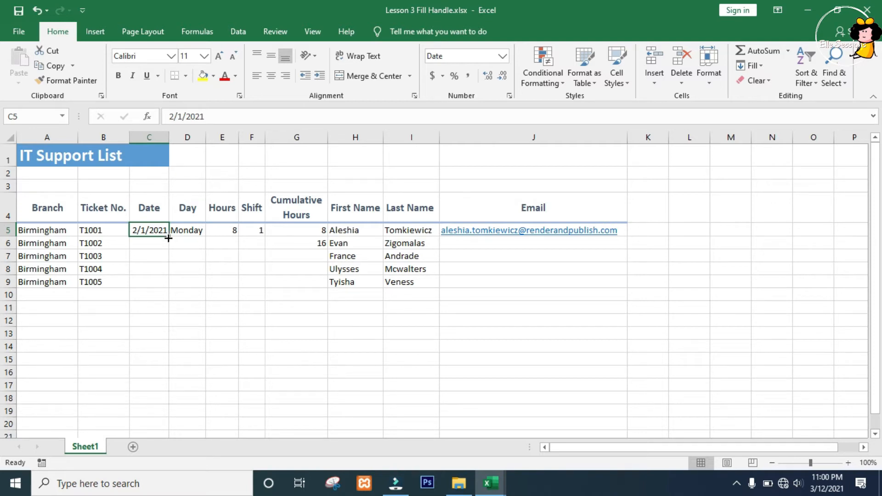
double_click(168, 238)
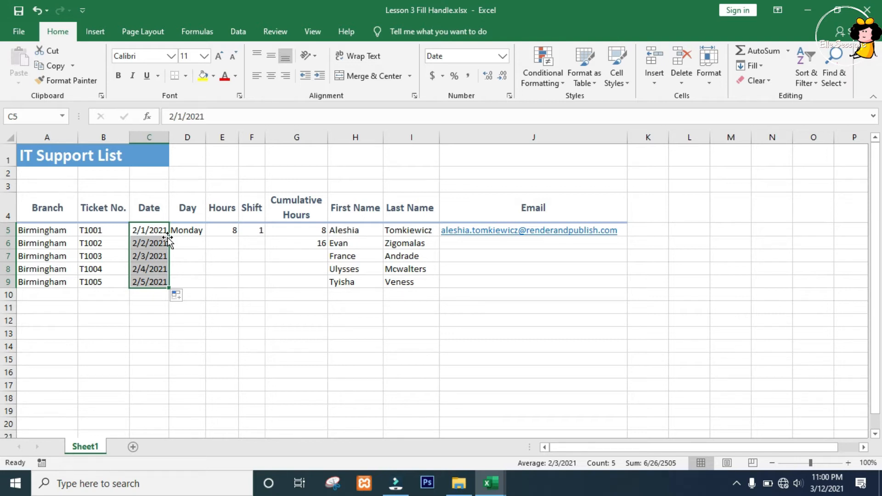
click(192, 230)
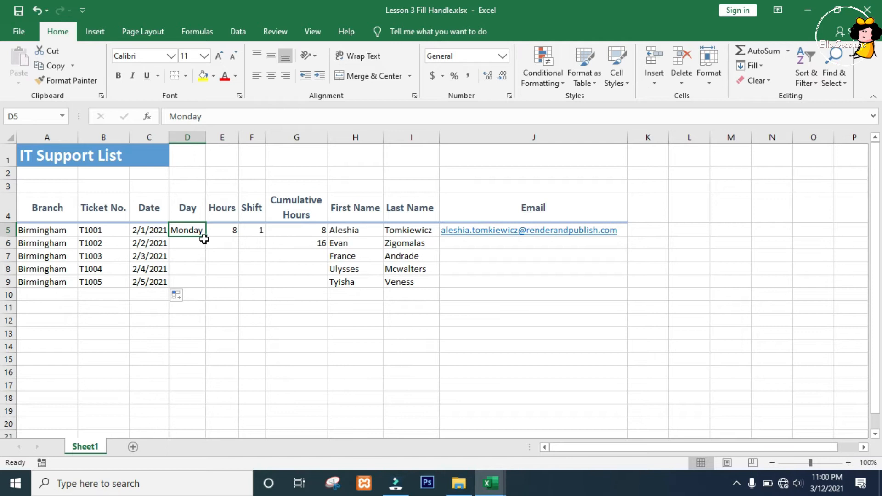
double_click(206, 237)
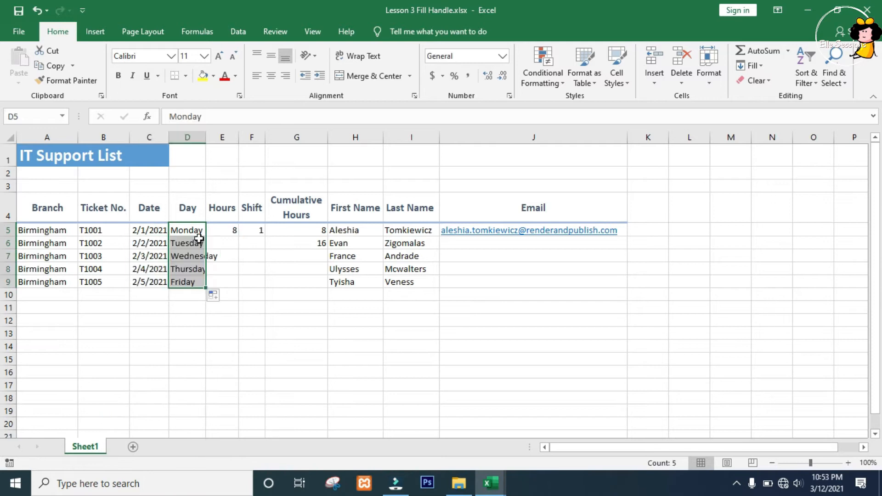
Undo the separate fills of the Ticket No., Date and Day columns
key(ctrl+z)
key(ctrl+z)
key(ctrl+z)
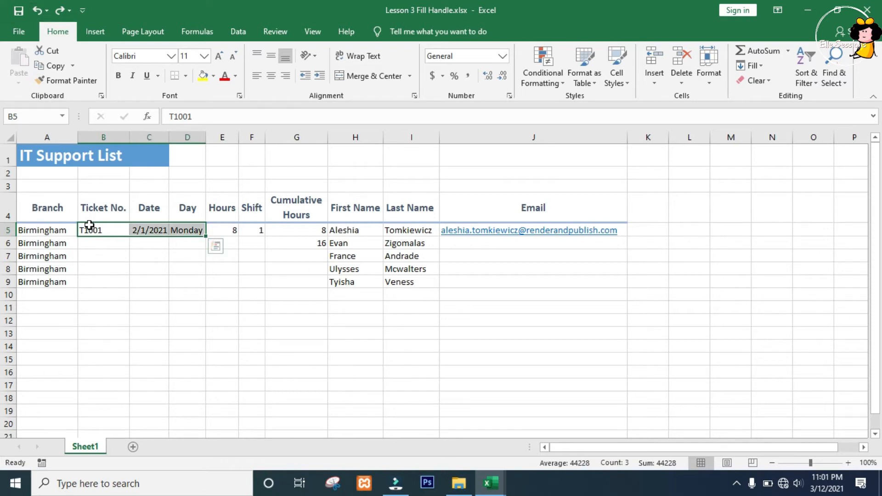
Fill the ticket number, date and day in B5:D5 down together to row 9, and copy the 8 hours from E5 down likewise
drag(91, 230, 186, 225)
double_click(206, 235)
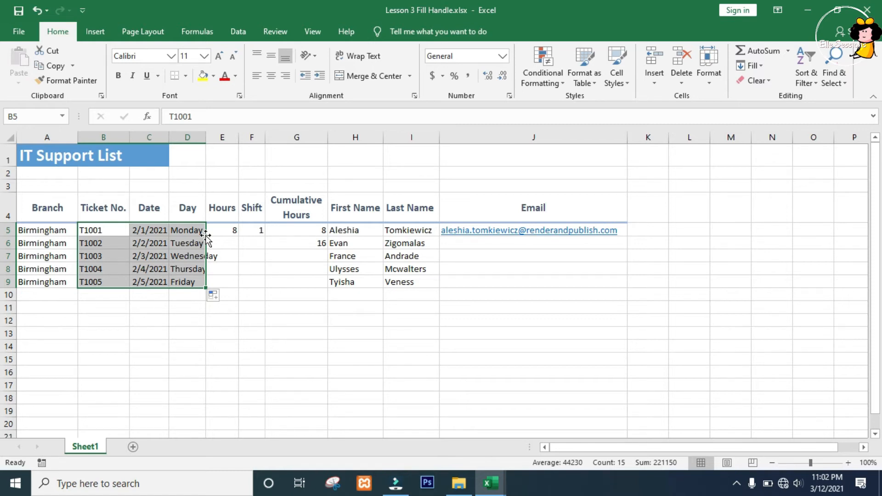
click(227, 227)
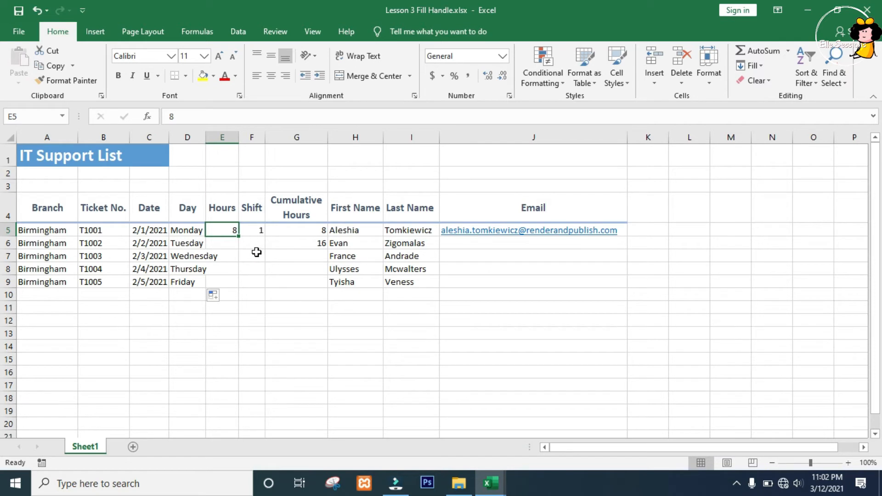
double_click(239, 236)
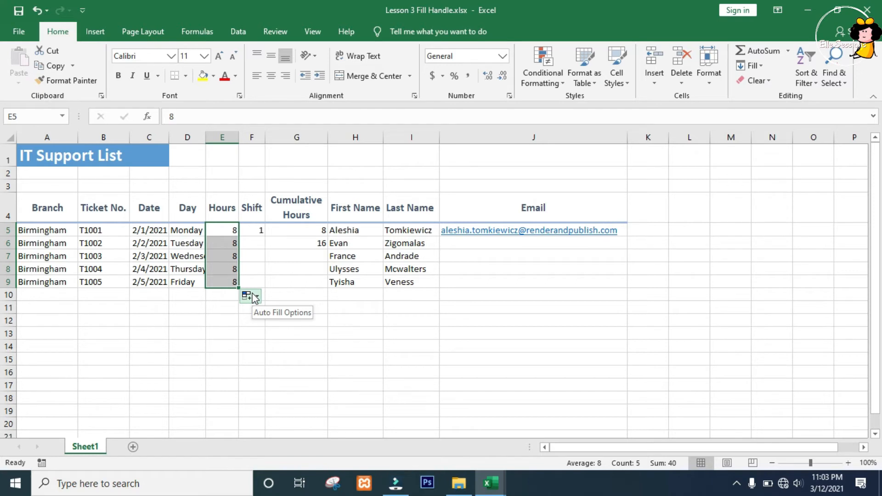
Fill the Shift column from F5 down to row 9 and change the fill to Fill Series for shifts 1 to 5
click(254, 230)
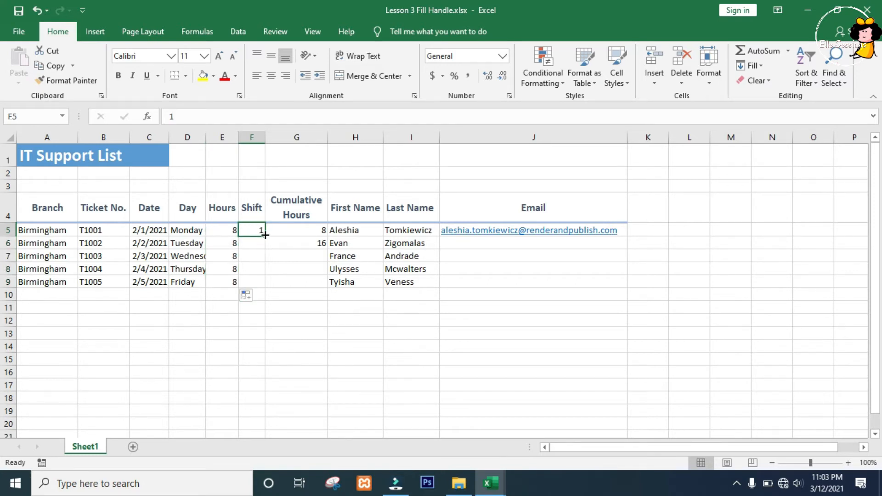
double_click(265, 234)
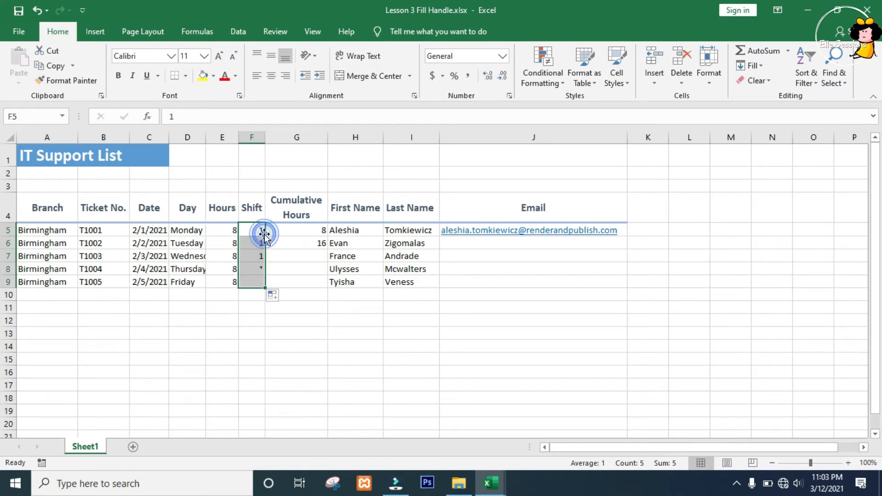
click(281, 299)
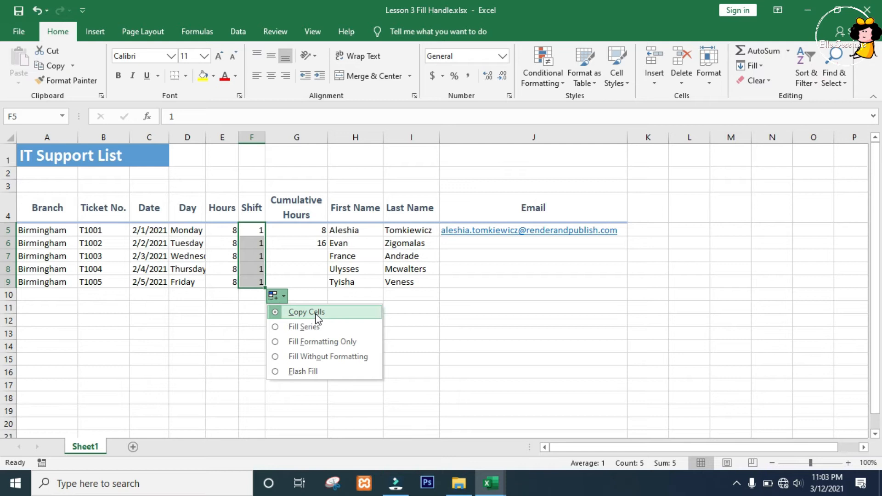
click(287, 329)
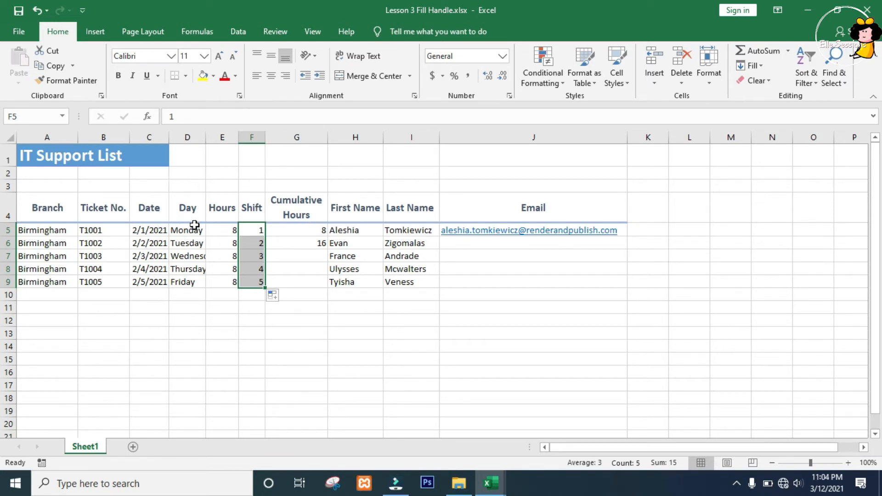
Refill the Date column from C5 down to row 9 using the Fill Series option
click(145, 231)
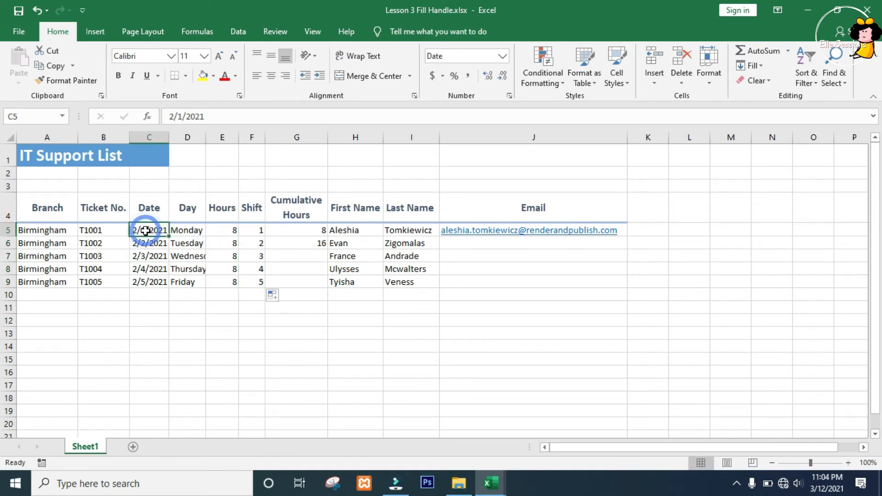
double_click(168, 237)
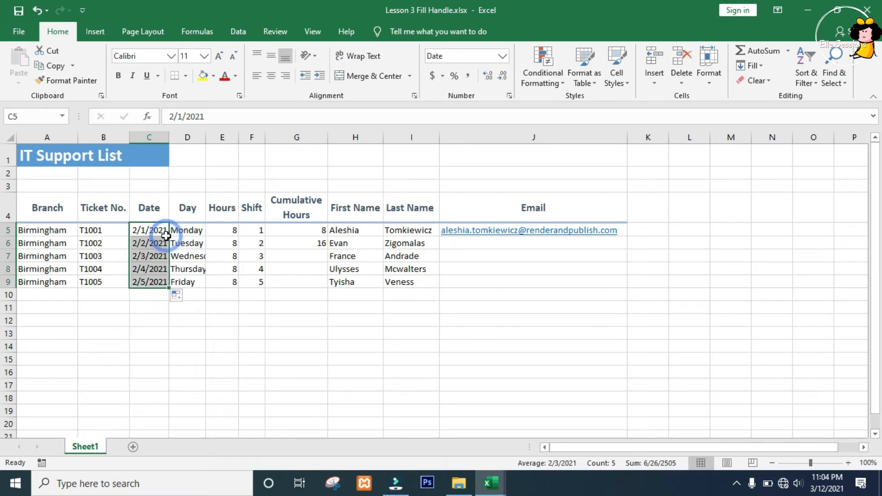
click(183, 296)
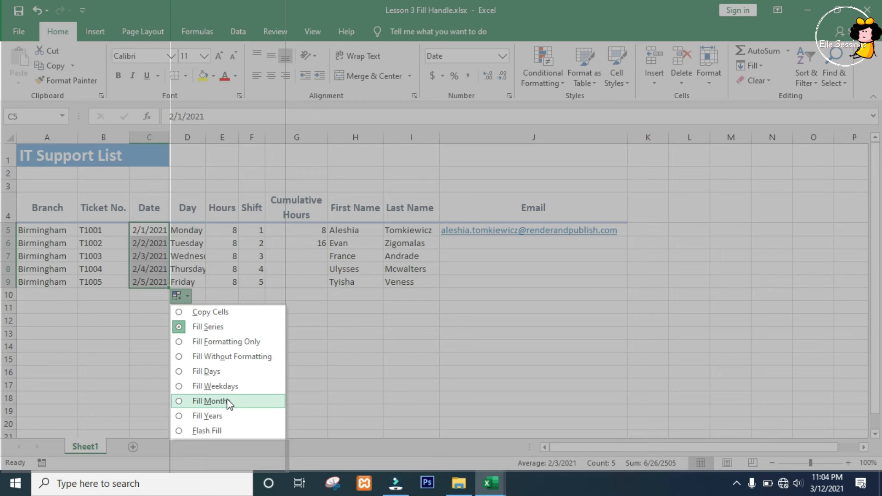
click(221, 327)
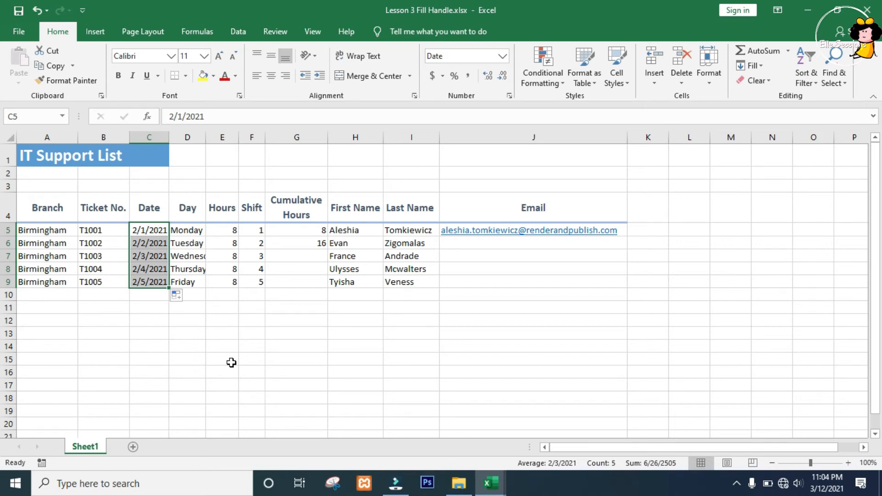
Extend the Cumulative Hours pattern of 8 and 16 from G5:G6 down to row 9
click(297, 207)
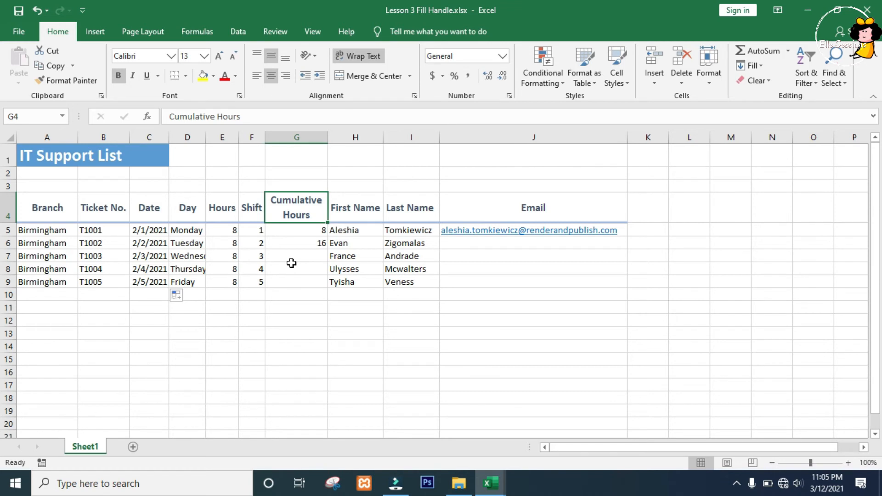
click(319, 241)
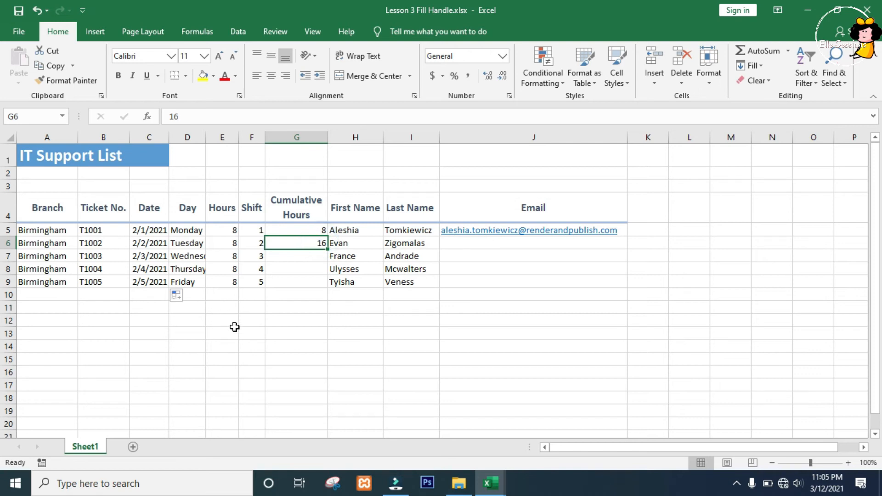
click(296, 231)
drag(296, 231, 295, 241)
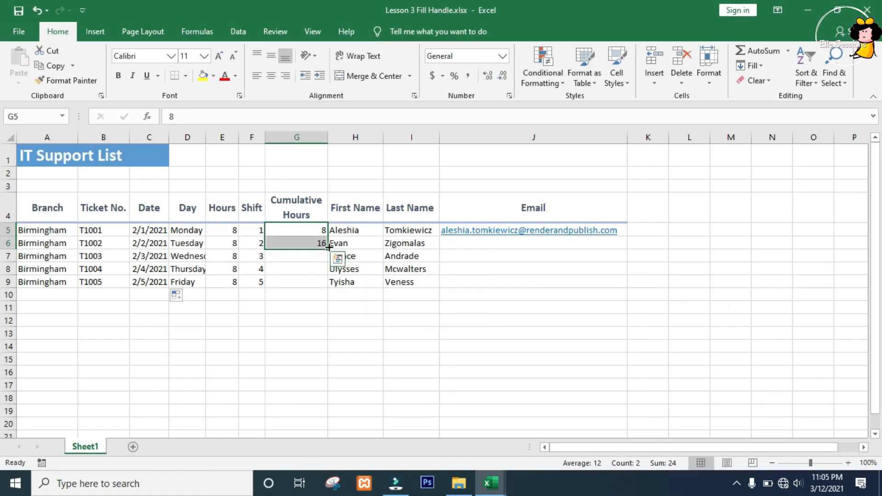
double_click(328, 249)
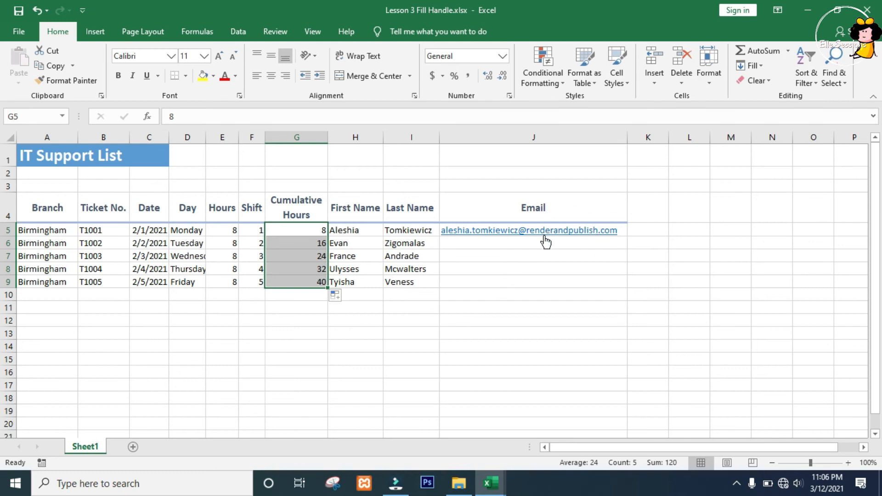
Repeat the five entries of the First Name column down through row 14 and check the available auto fill options
drag(361, 226, 401, 288)
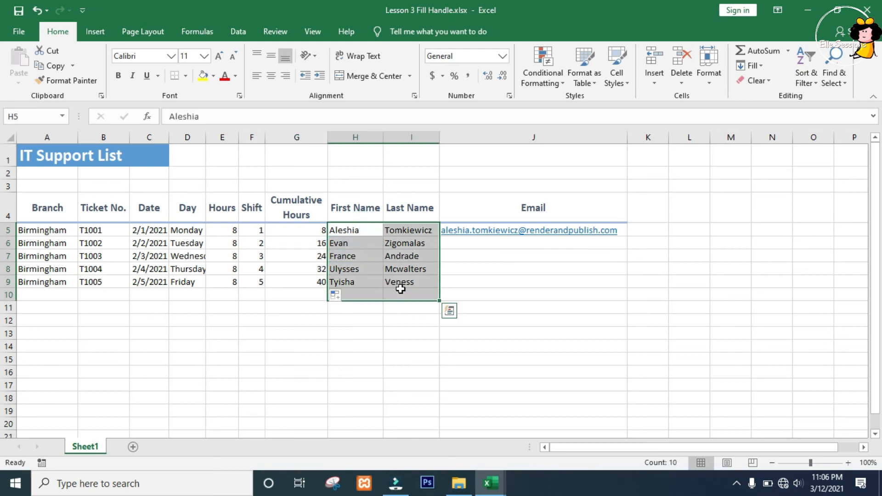
click(525, 258)
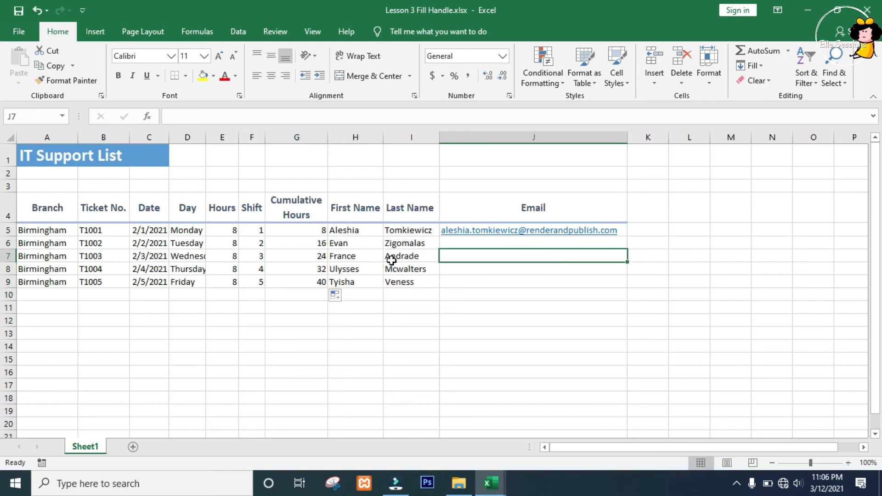
click(355, 229)
drag(352, 256, 352, 282)
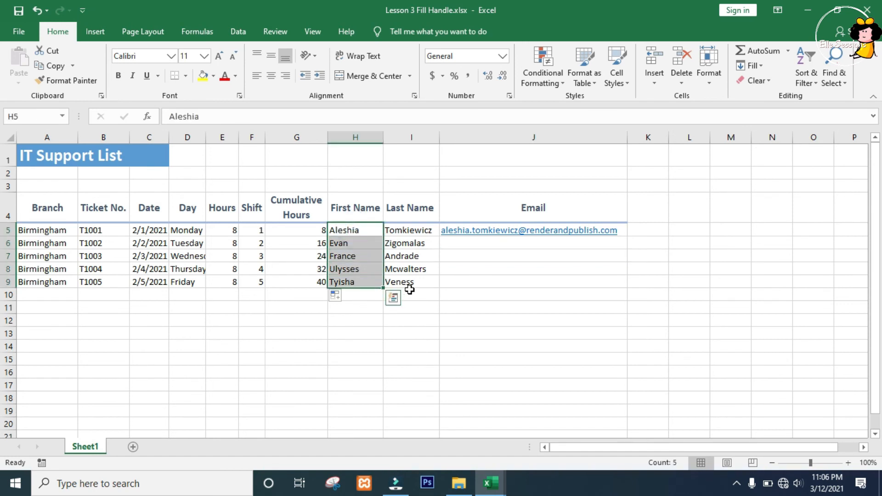
drag(383, 288, 369, 348)
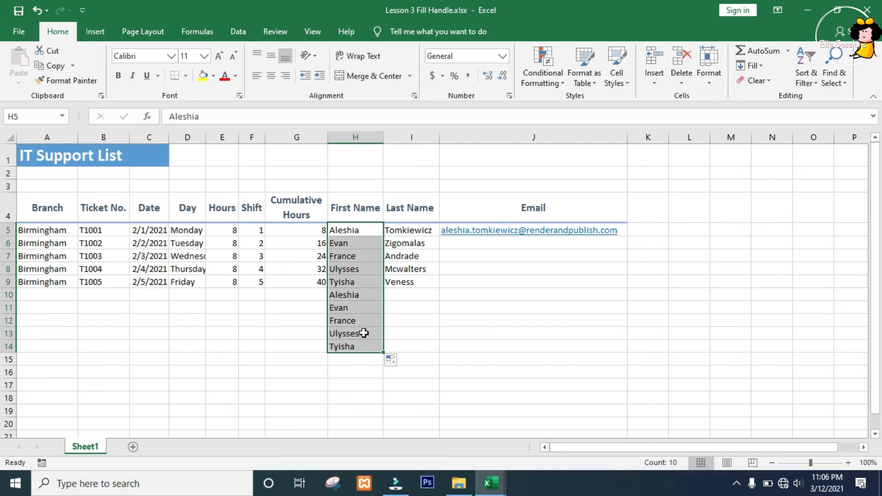
click(393, 362)
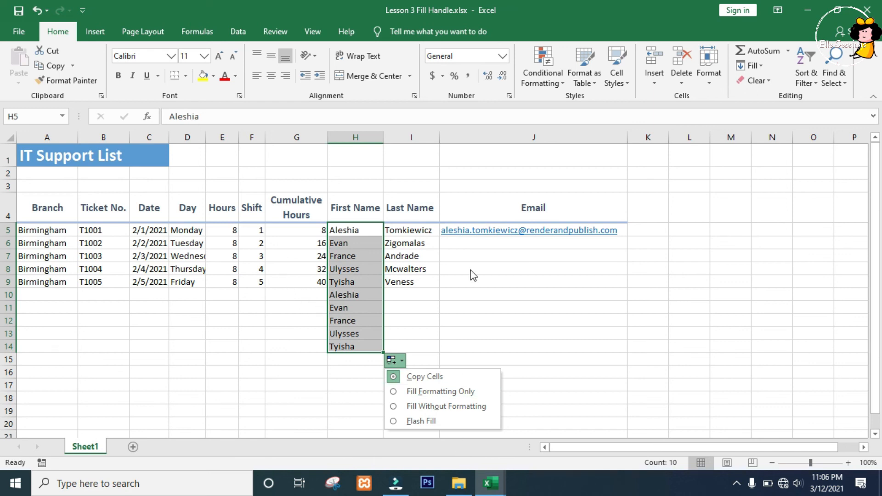
click(488, 267)
Fill the Email column from J5 down to J9 and switch the fill to Flash Fill to match each person's name
click(489, 235)
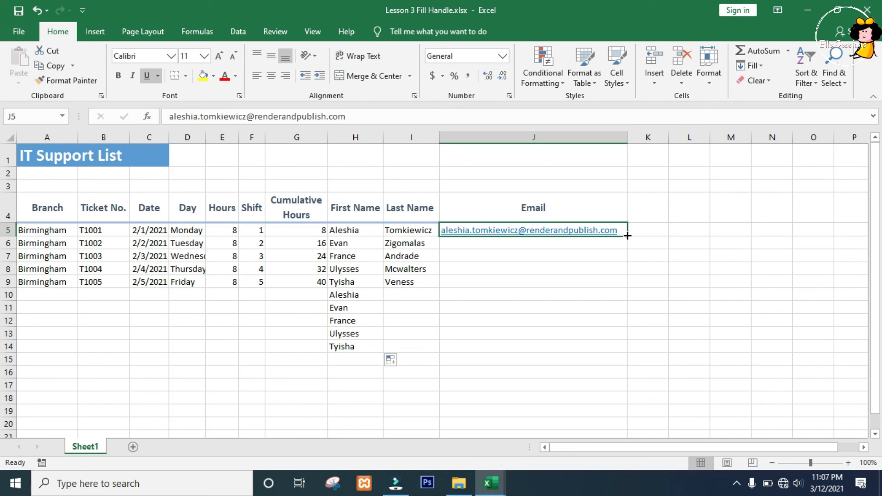
drag(627, 235, 618, 290)
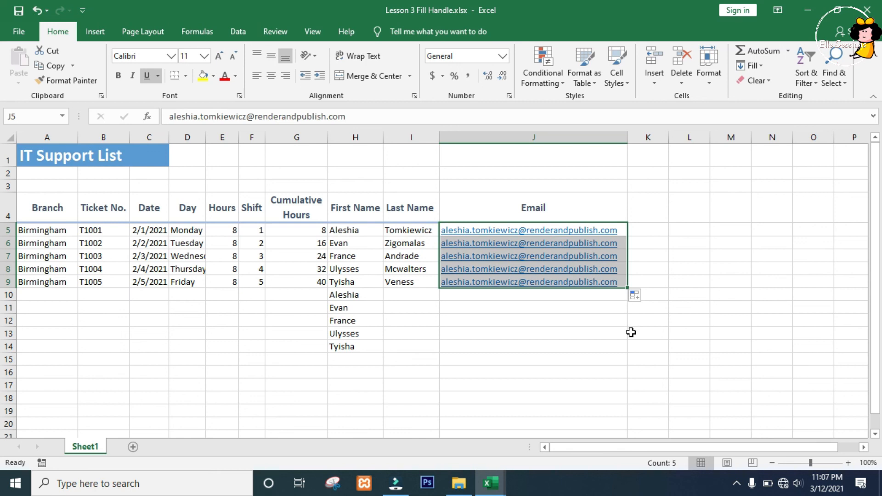
click(636, 297)
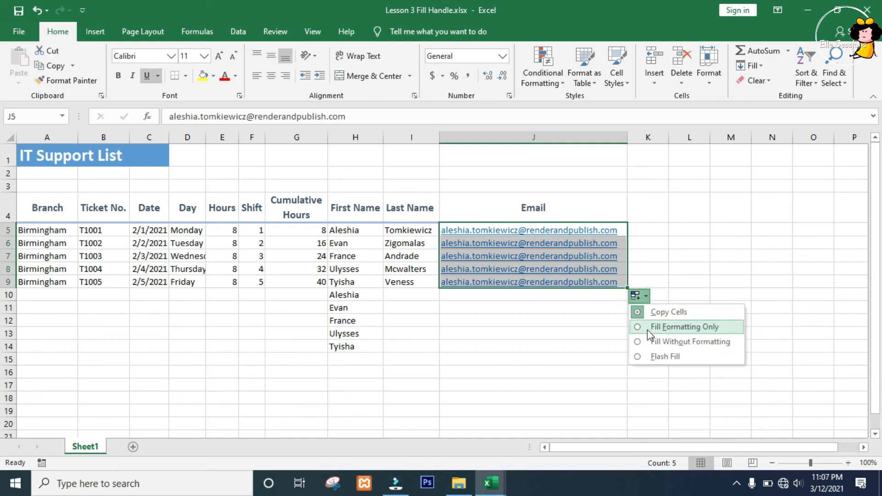
click(654, 359)
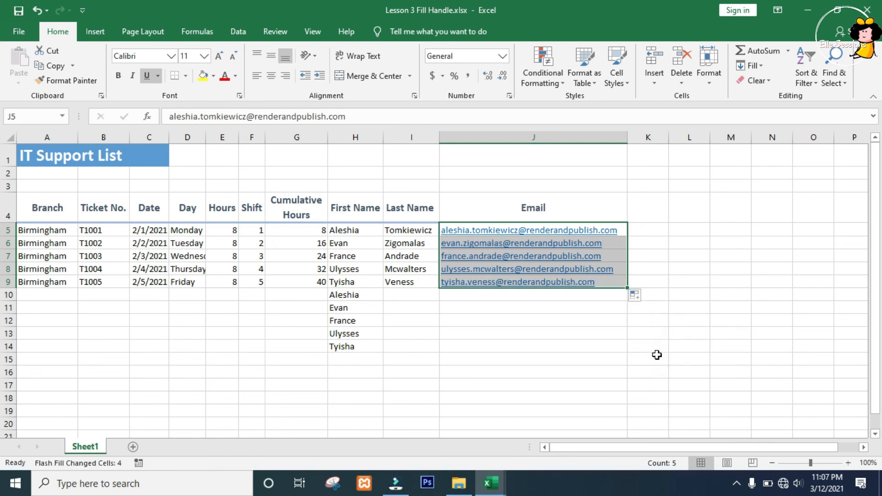